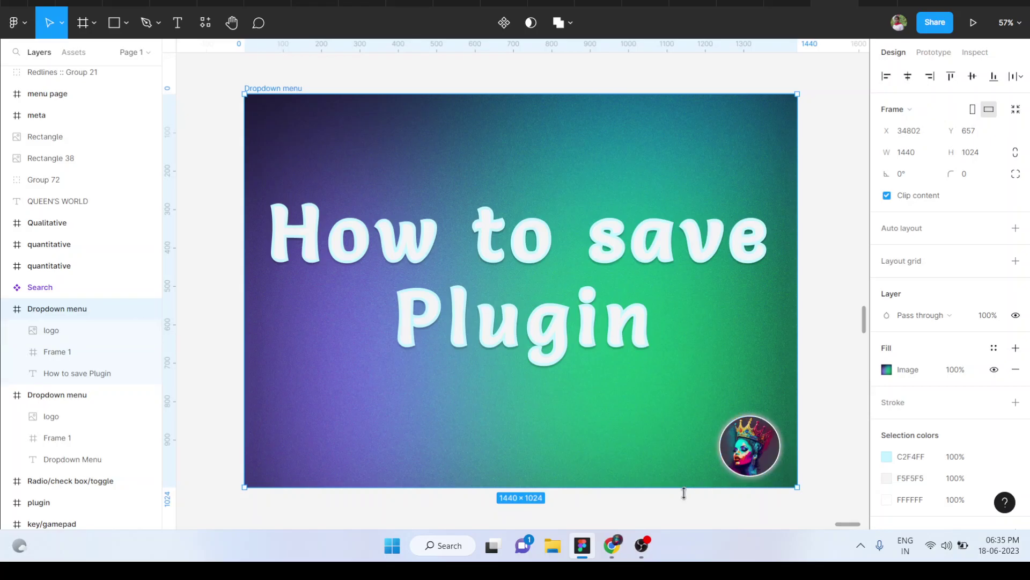
Switch to YouTube Studio in Chrome to read the viewer comment about saving Figma plugins, and return to the Figma design.
{"action": "left_click", "coordinate": [613, 546]}
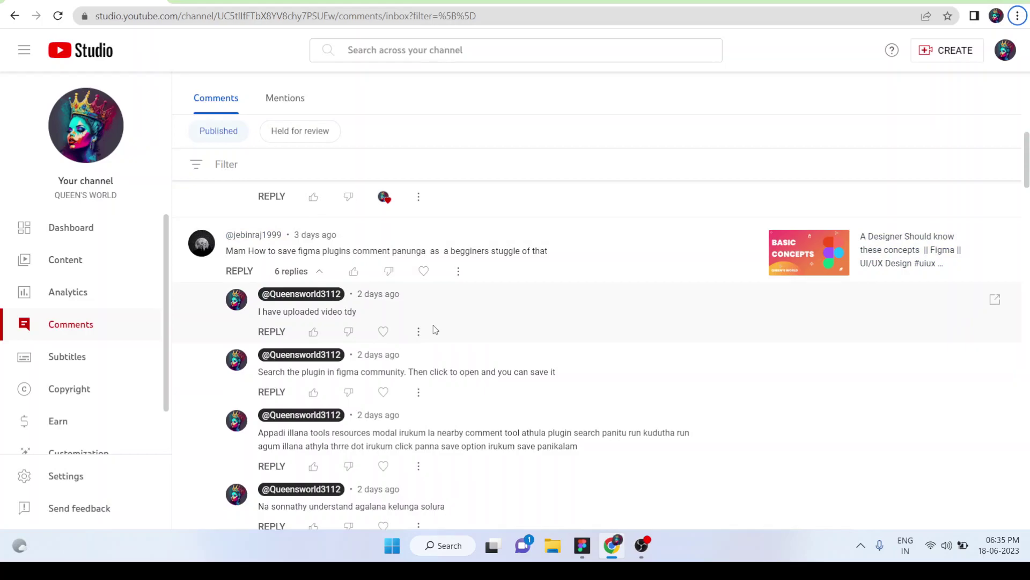
{"action": "key", "text": "alt+Tab"}
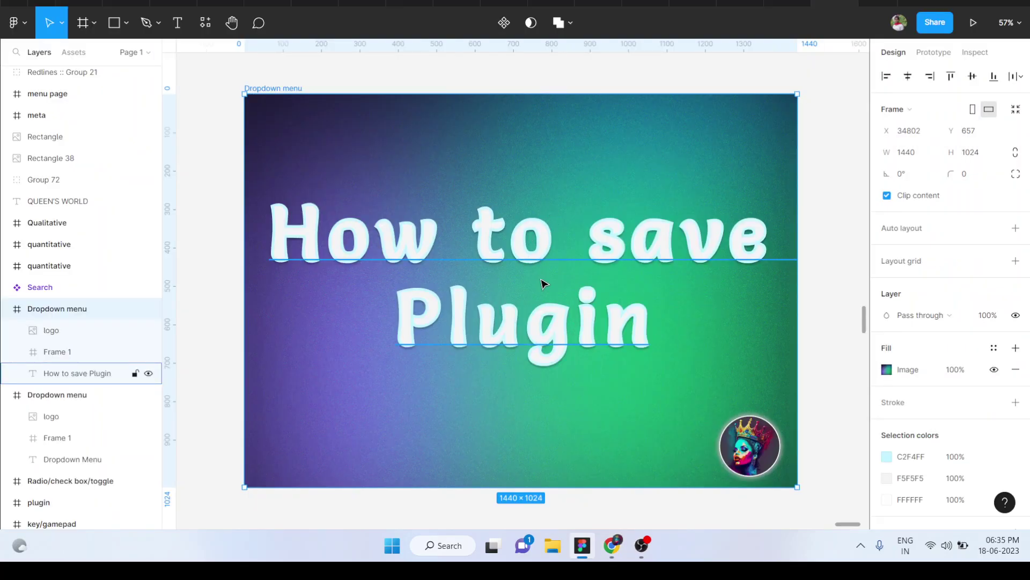
{"action": "scroll", "coordinate": [543, 283], "scroll_direction": "down", "scroll_amount": 1}
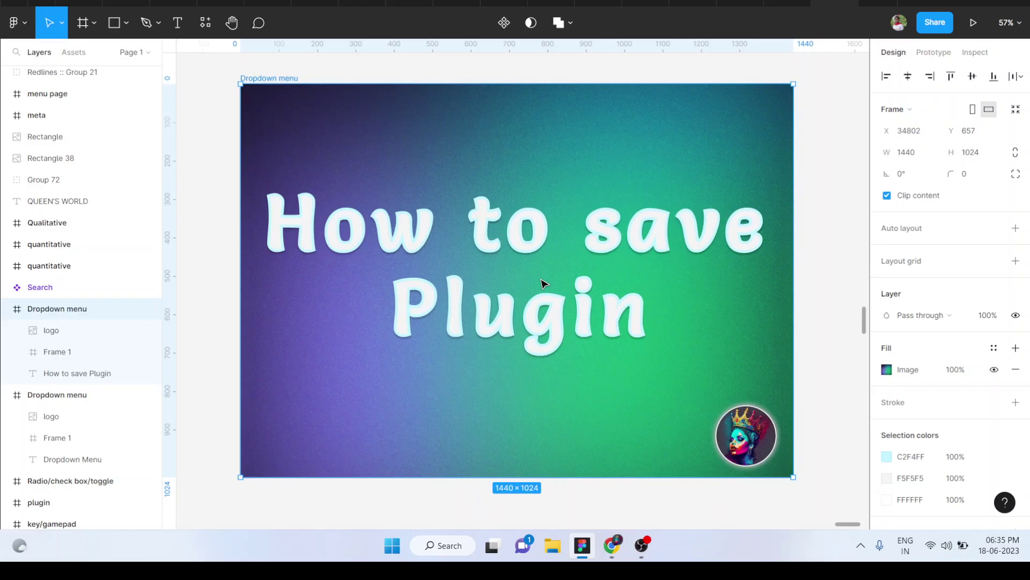
{"action": "scroll", "coordinate": [543, 283], "scroll_direction": "down", "scroll_amount": 1, "text": "ctrl"}
{"action": "scroll", "coordinate": [543, 284], "scroll_direction": "down", "scroll_amount": 5}
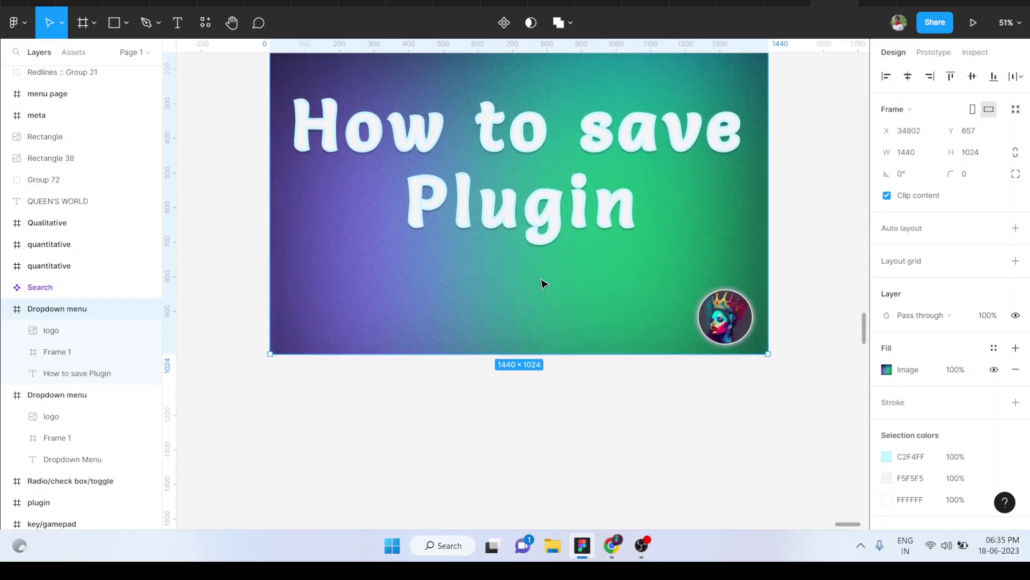
{"action": "scroll", "coordinate": [544, 283], "scroll_direction": "up", "scroll_amount": 3}
{"action": "scroll", "coordinate": [543, 284], "scroll_direction": "up", "scroll_amount": 3}
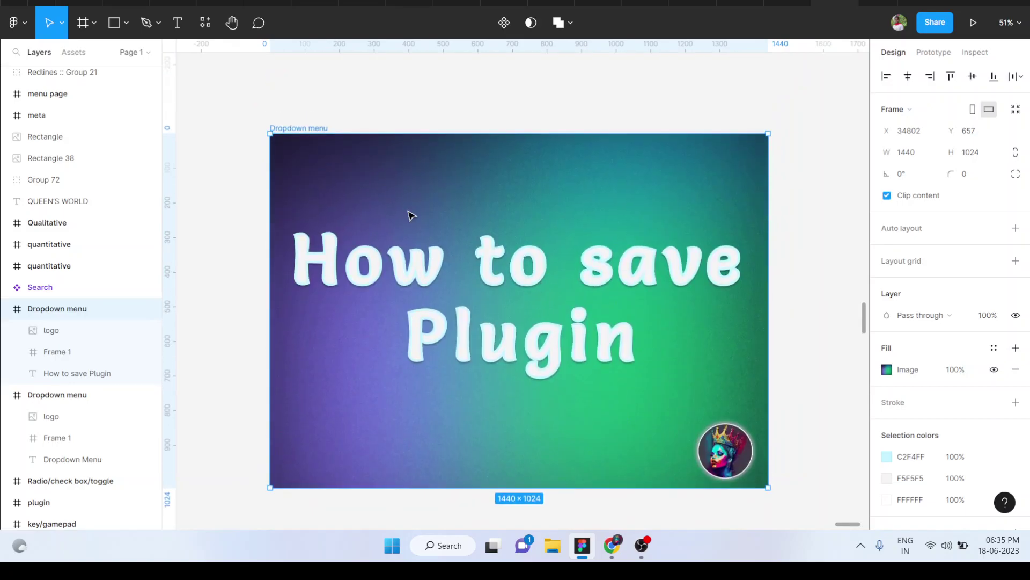
Browse the Community plugins in the design file's resources and open the details of the Autoflow plugin.
{"action": "left_click", "coordinate": [205, 25]}
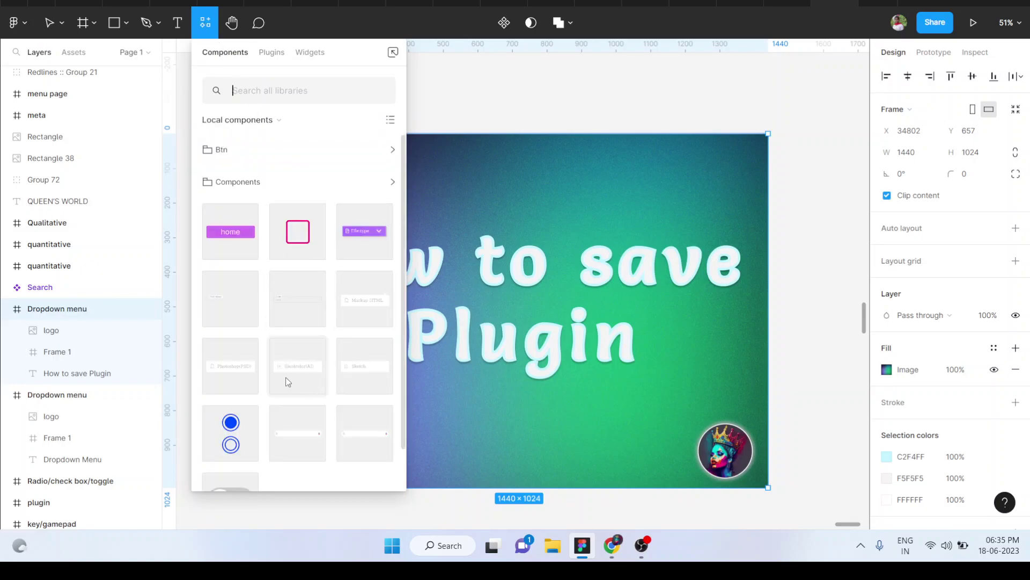
{"action": "left_click", "coordinate": [272, 52]}
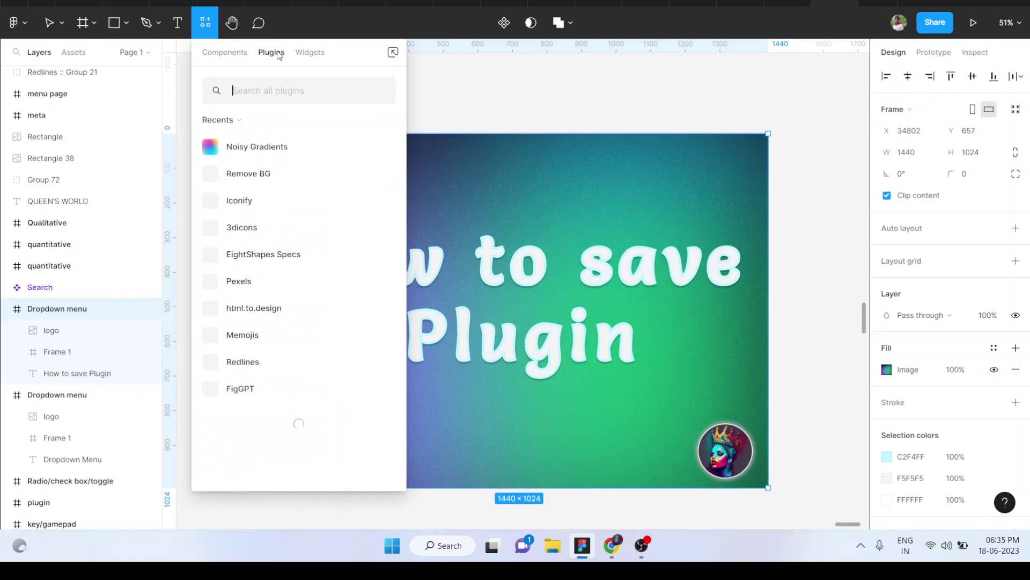
{"action": "left_click", "coordinate": [311, 54]}
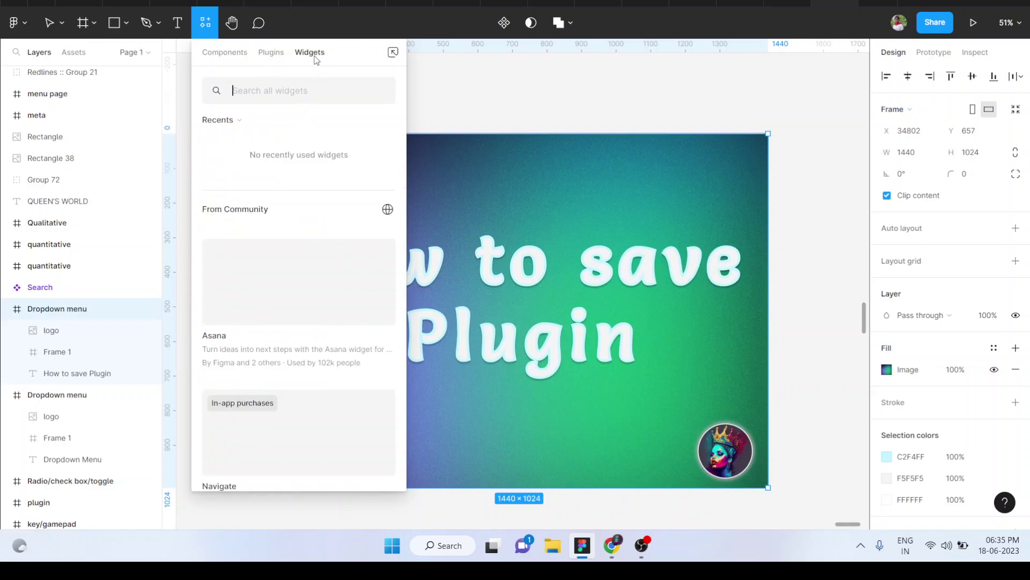
{"action": "left_click", "coordinate": [275, 56]}
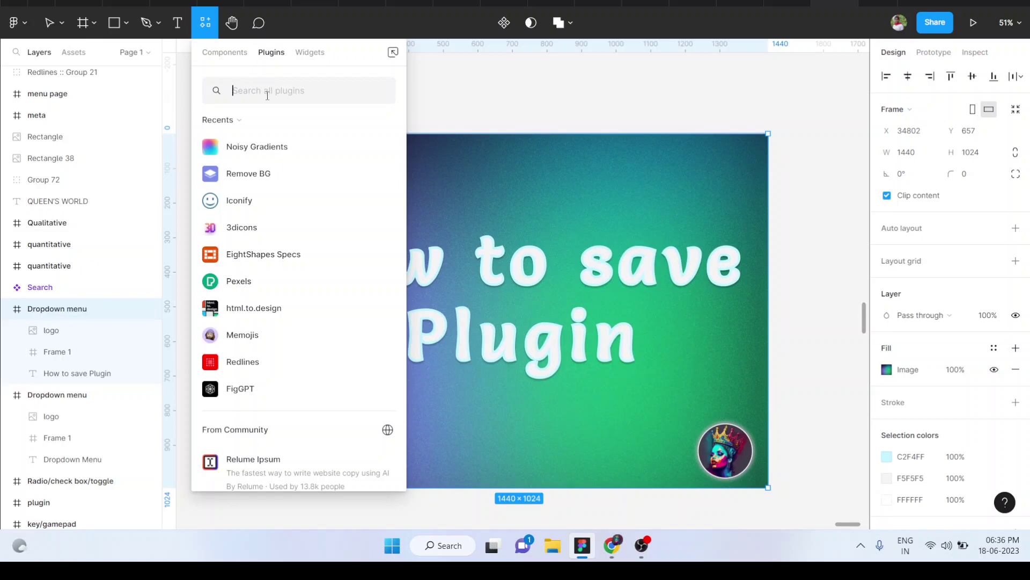
{"action": "scroll", "coordinate": [276, 337], "scroll_direction": "down", "scroll_amount": 6}
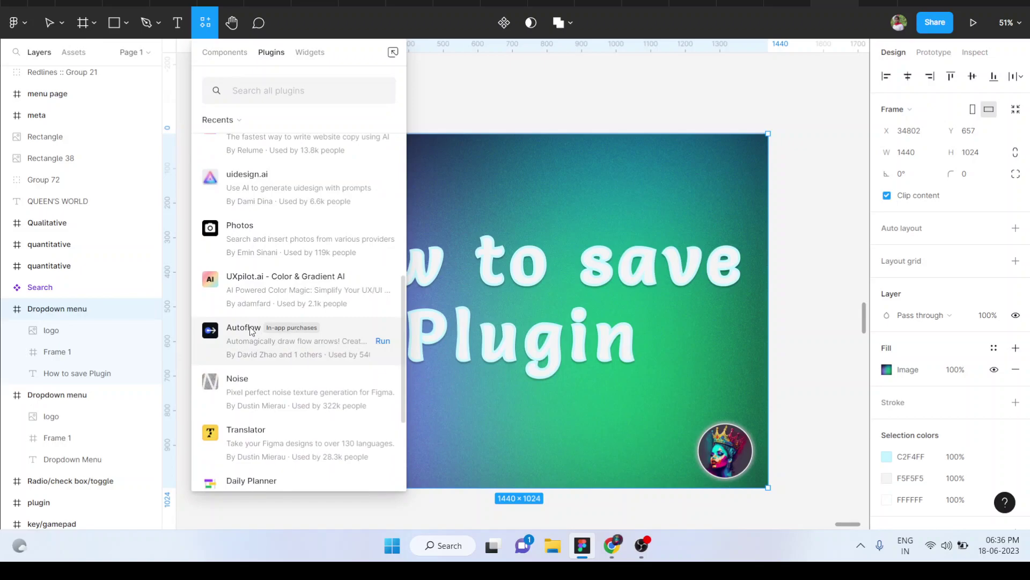
{"action": "left_click", "coordinate": [247, 332]}
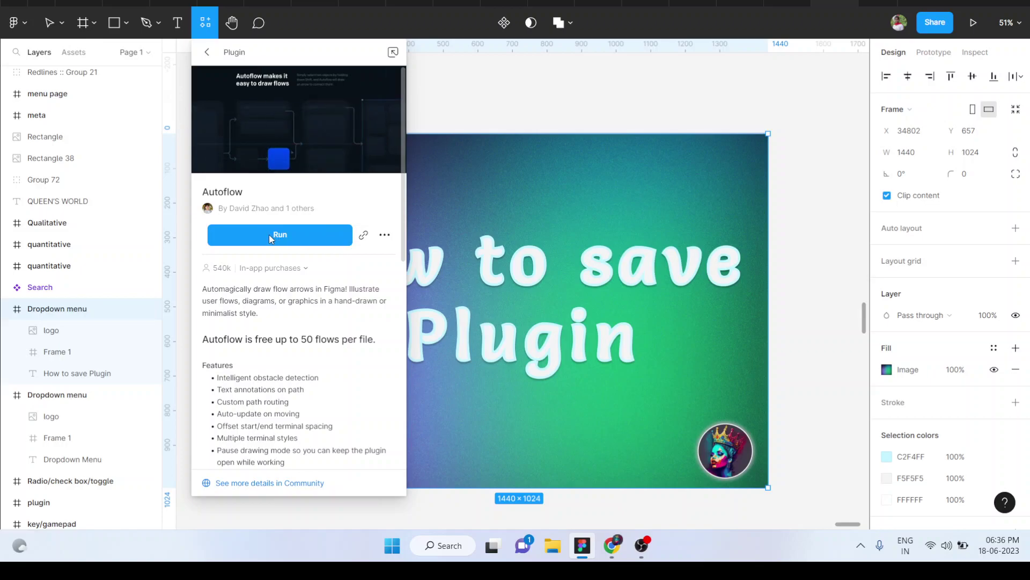
Save the Autoflow plugin and close its details.
{"action": "left_click", "coordinate": [385, 234]}
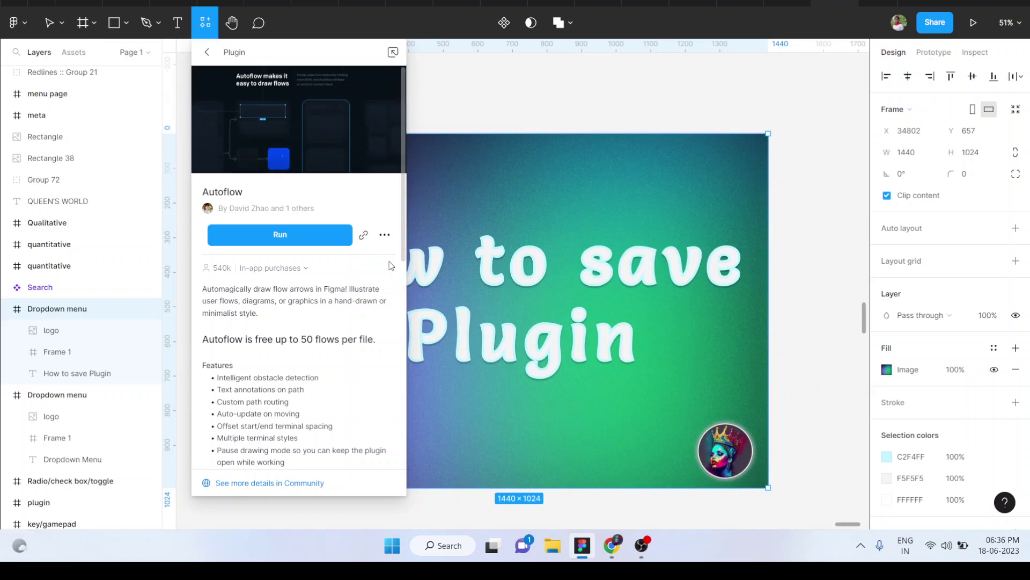
{"action": "left_click", "coordinate": [388, 263]}
{"action": "key", "text": "Escape"}
{"action": "key", "text": "Escape"}
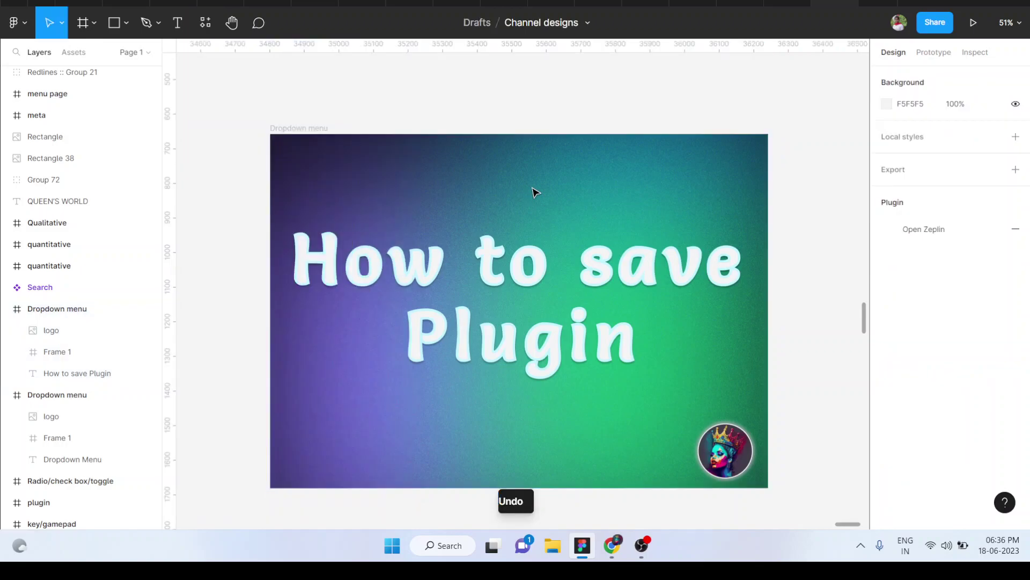
Check the list of saved plugins available for the "How to save Plugin" frame, and close the list.
{"action": "right_click", "coordinate": [490, 183]}
{"action": "mouse_move", "coordinate": [541, 412]}
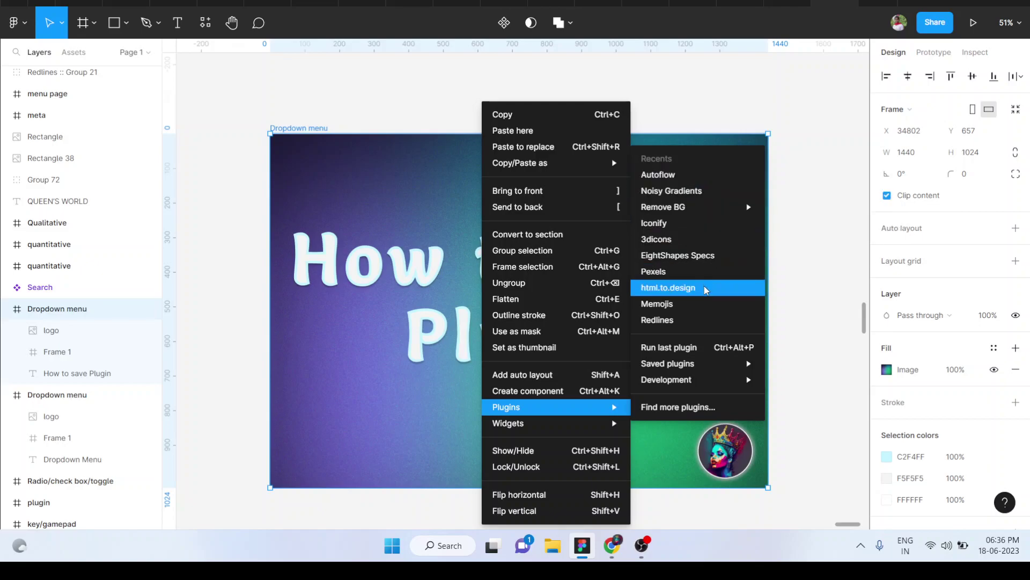
{"action": "mouse_move", "coordinate": [681, 364]}
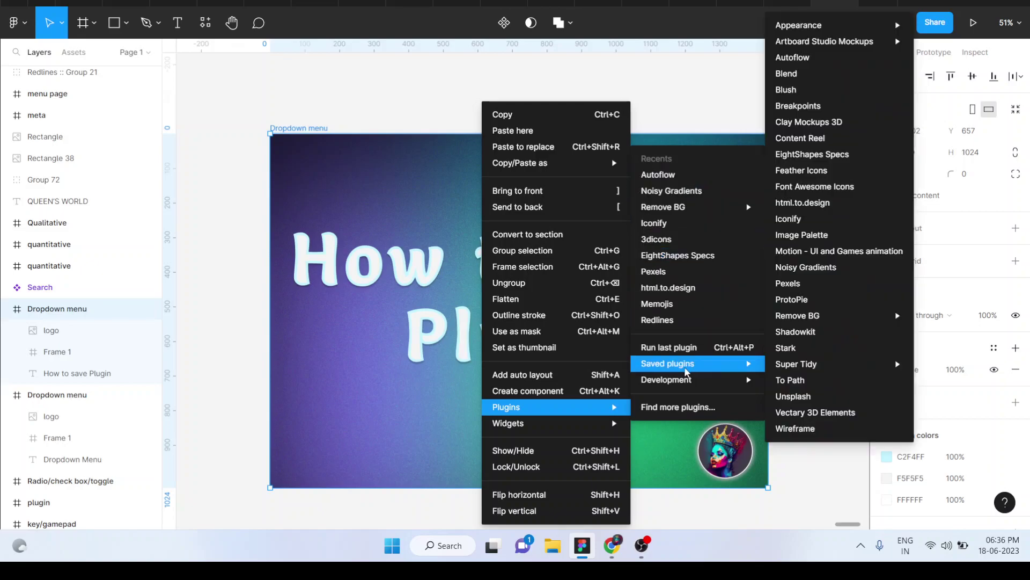
{"action": "mouse_move", "coordinate": [803, 370]}
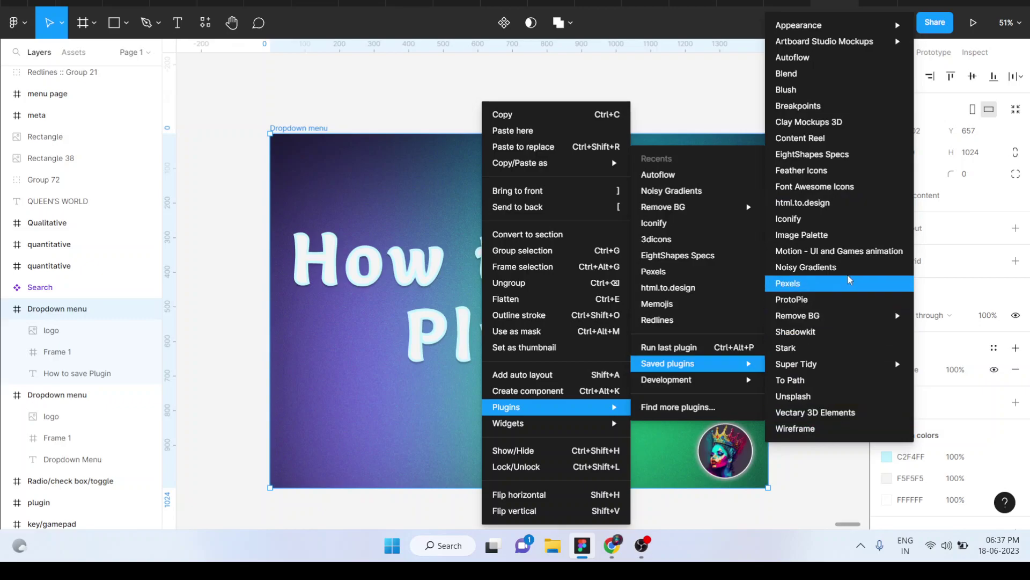
{"action": "mouse_move", "coordinate": [820, 43]}
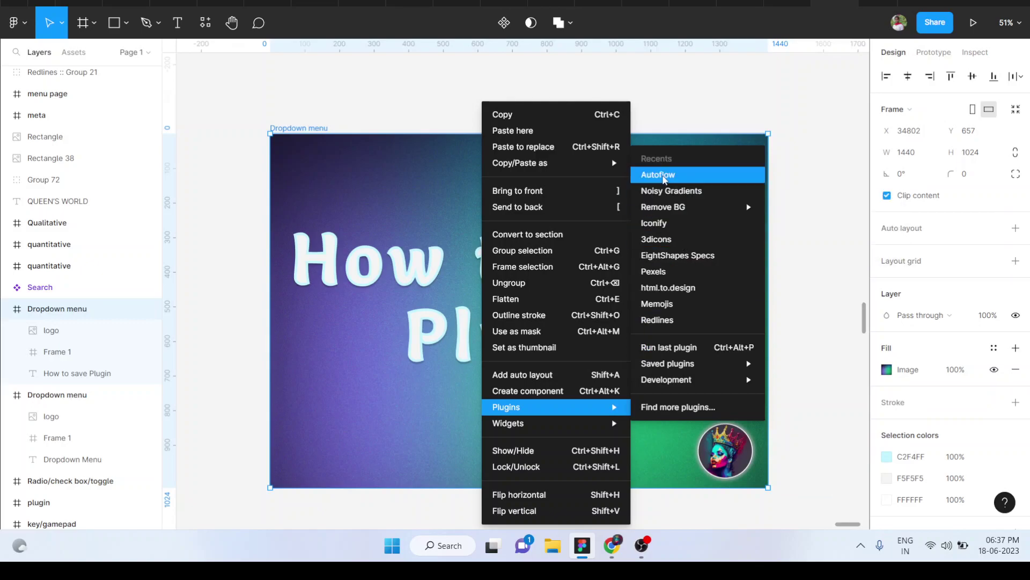
{"action": "left_click", "coordinate": [805, 209]}
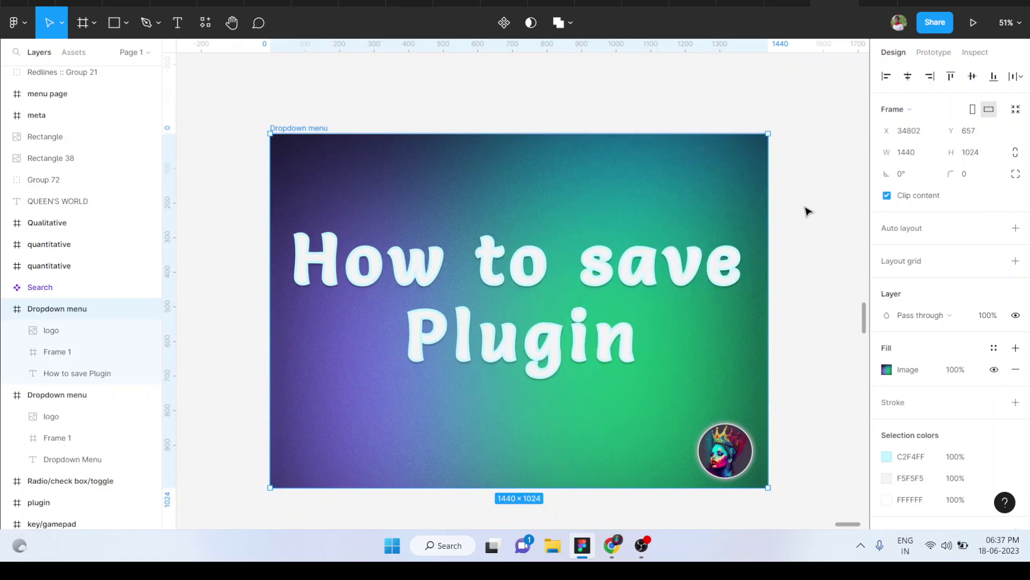
Search the Figma Community for "autolayout" and narrow the results to plugins.
{"action": "left_click", "coordinate": [46, 1]}
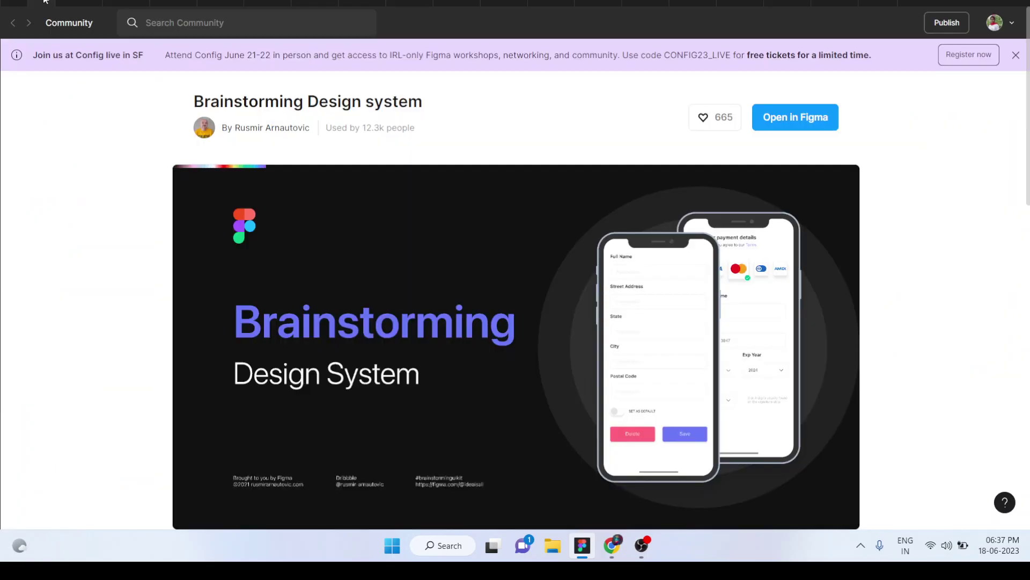
{"action": "left_click", "coordinate": [214, 24]}
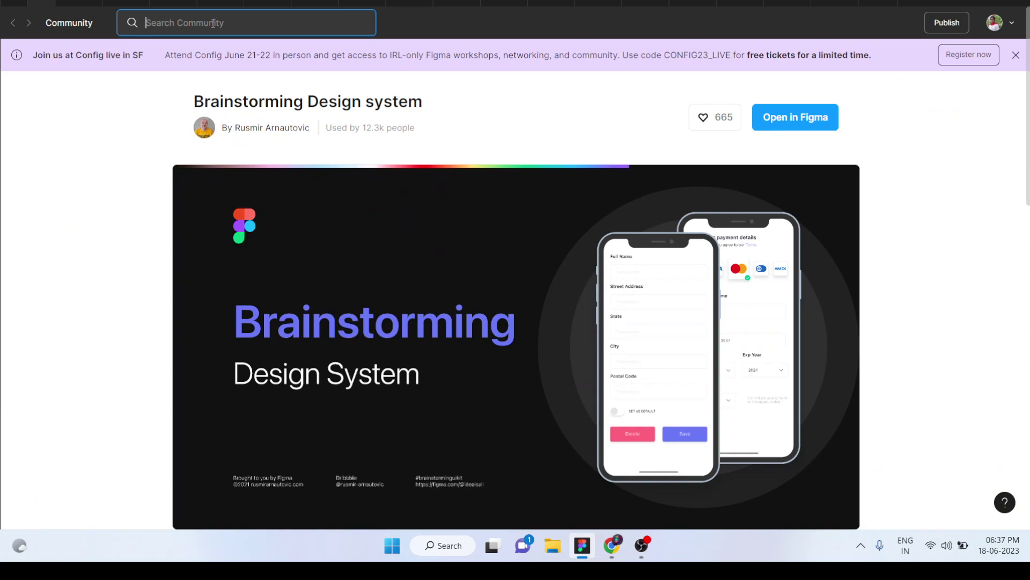
{"action": "type", "text": "auto"}
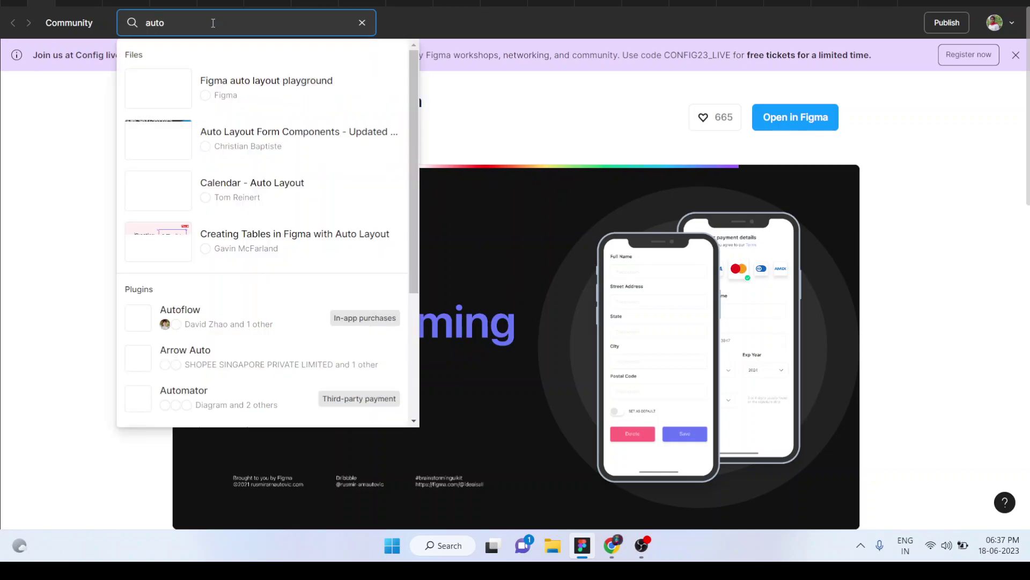
{"action": "type", "text": "layout"}
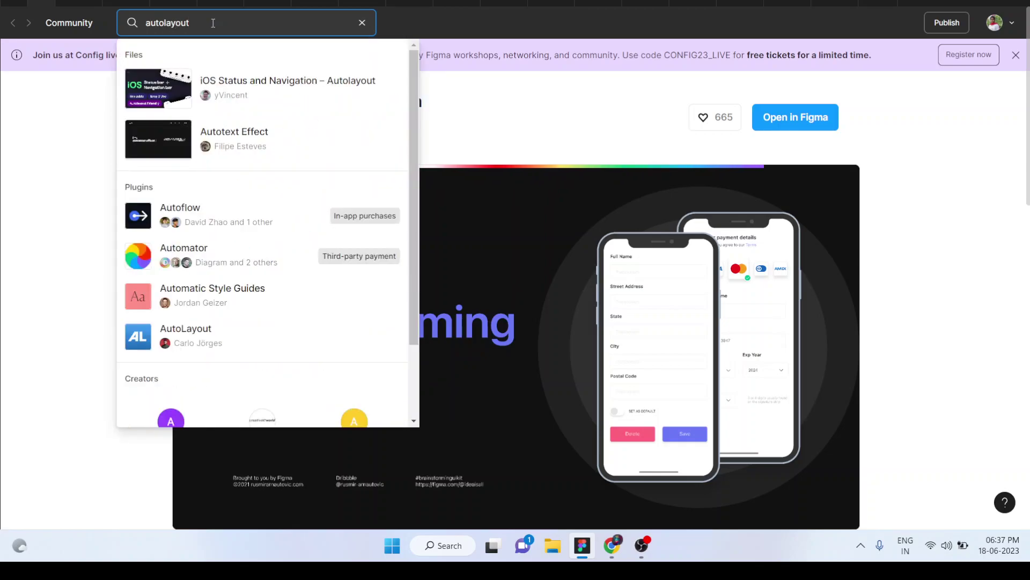
{"action": "key", "text": "Return"}
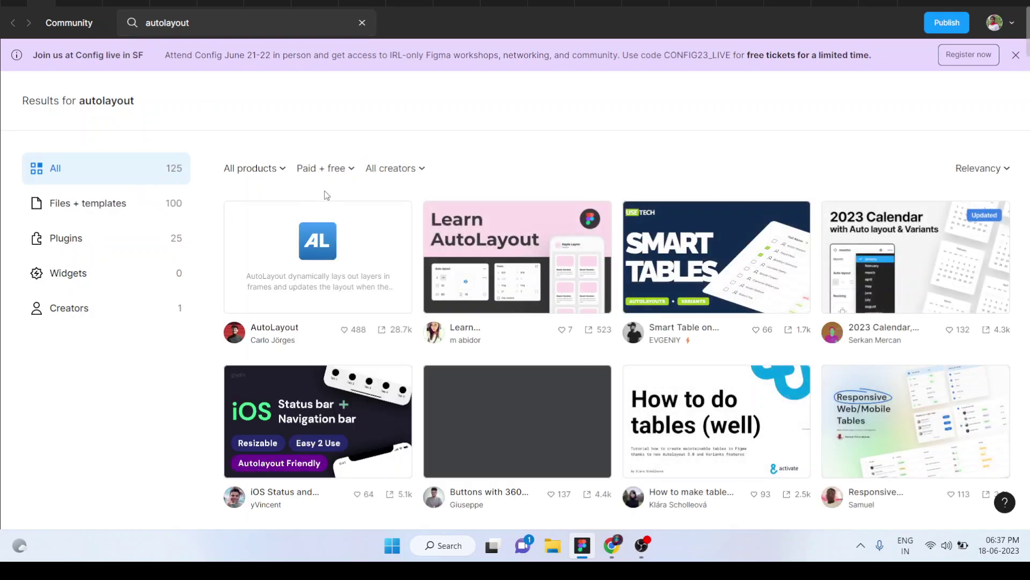
{"action": "scroll", "coordinate": [325, 185], "scroll_direction": "down", "scroll_amount": 2}
{"action": "scroll", "coordinate": [325, 195], "scroll_direction": "up", "scroll_amount": 1}
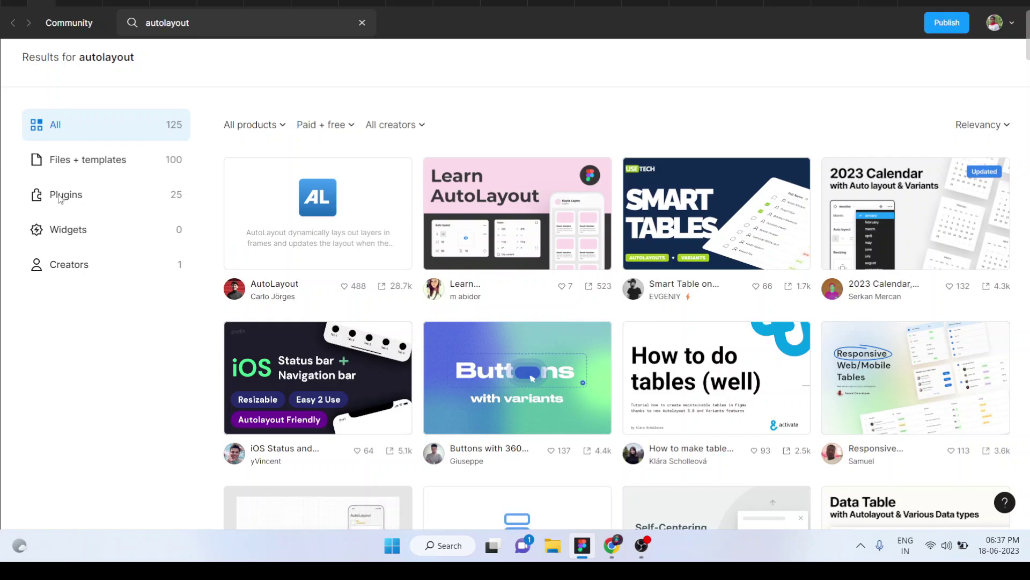
{"action": "left_click", "coordinate": [60, 197]}
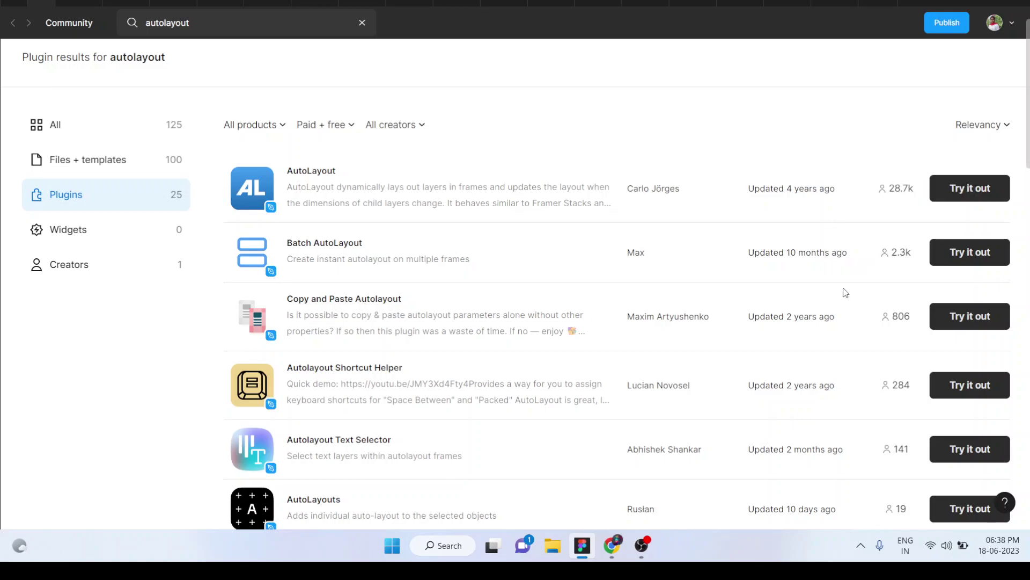
Try out the AutoLayout plugin in its own file, saving the plugin and running it once.
{"action": "left_click", "coordinate": [961, 186]}
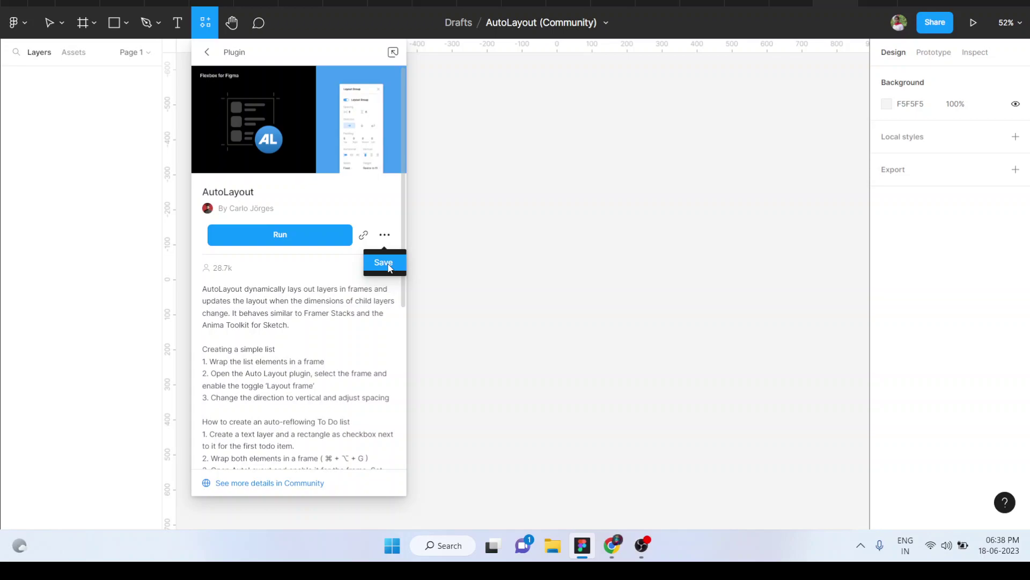
{"action": "left_click", "coordinate": [384, 263]}
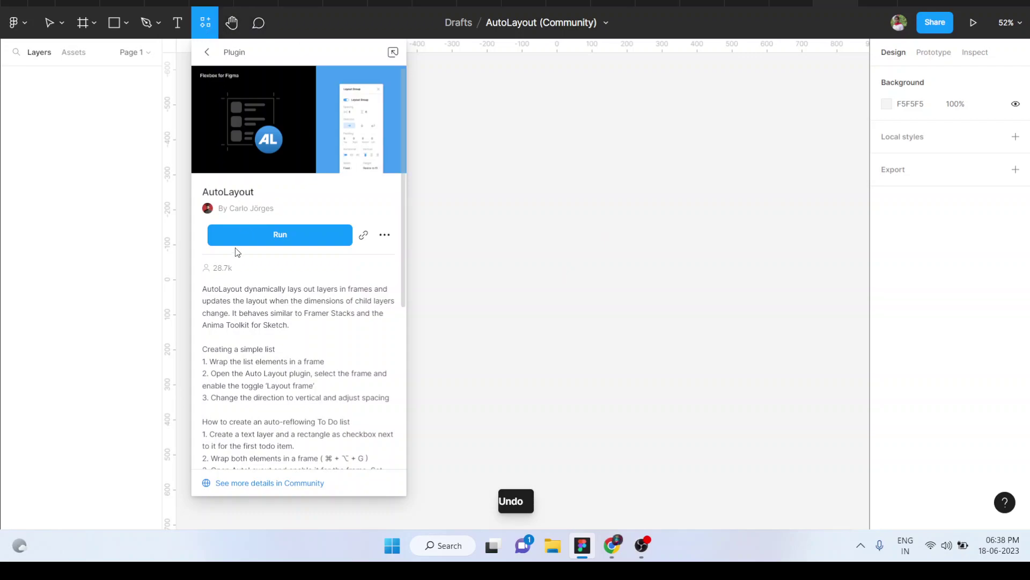
{"action": "left_click", "coordinate": [279, 244]}
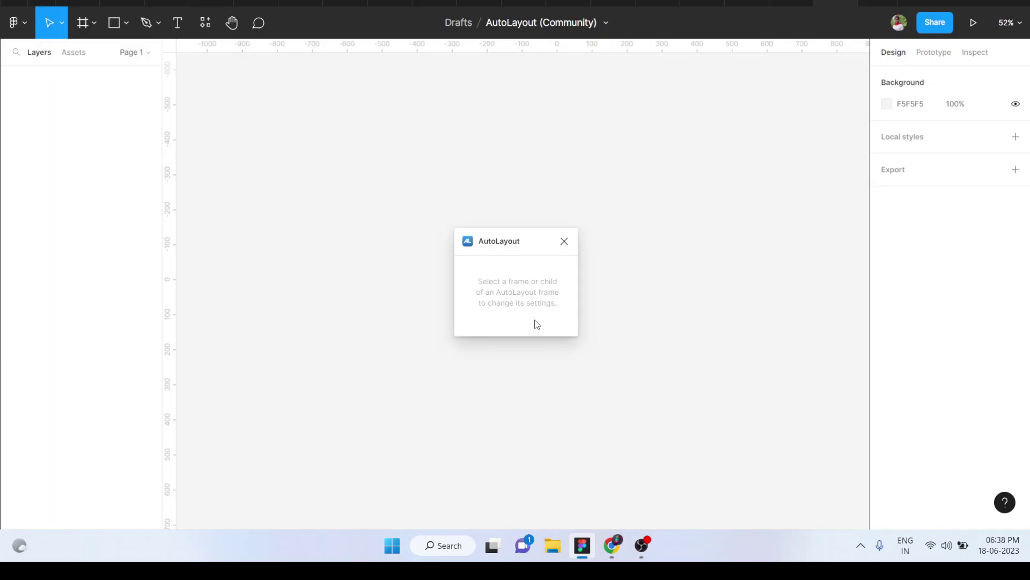
{"action": "left_click", "coordinate": [565, 242]}
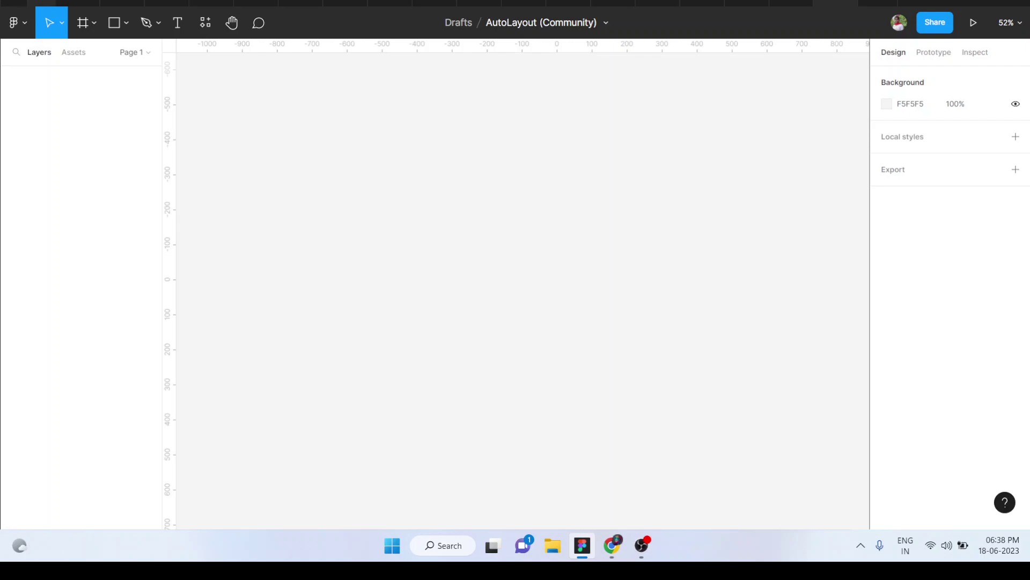
Return to the Community plugin results and examine the AutoLayout plugin's page, including its description and tags.
{"action": "key", "text": "ctrl+shift+Tab"}
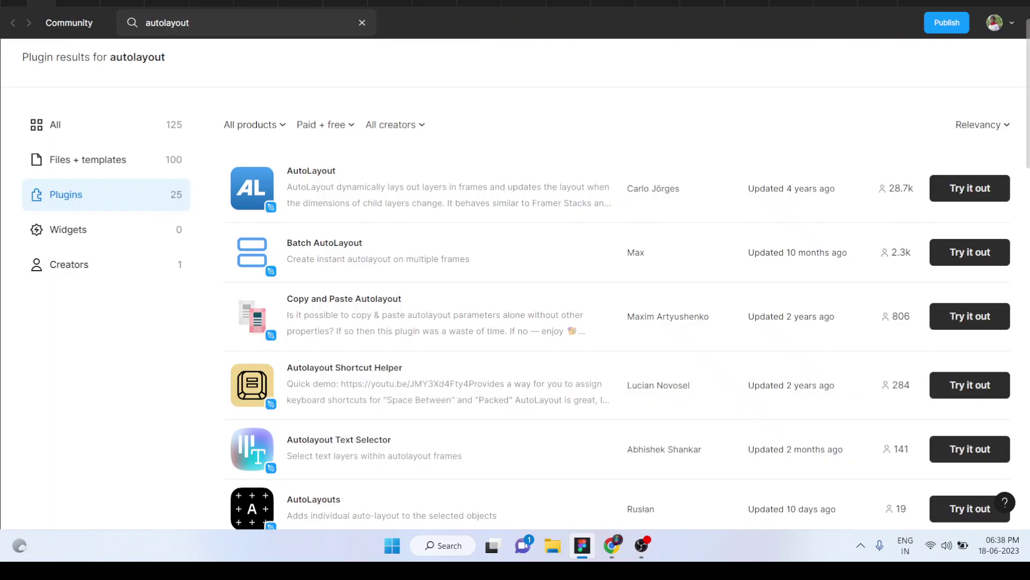
{"action": "left_click", "coordinate": [253, 188]}
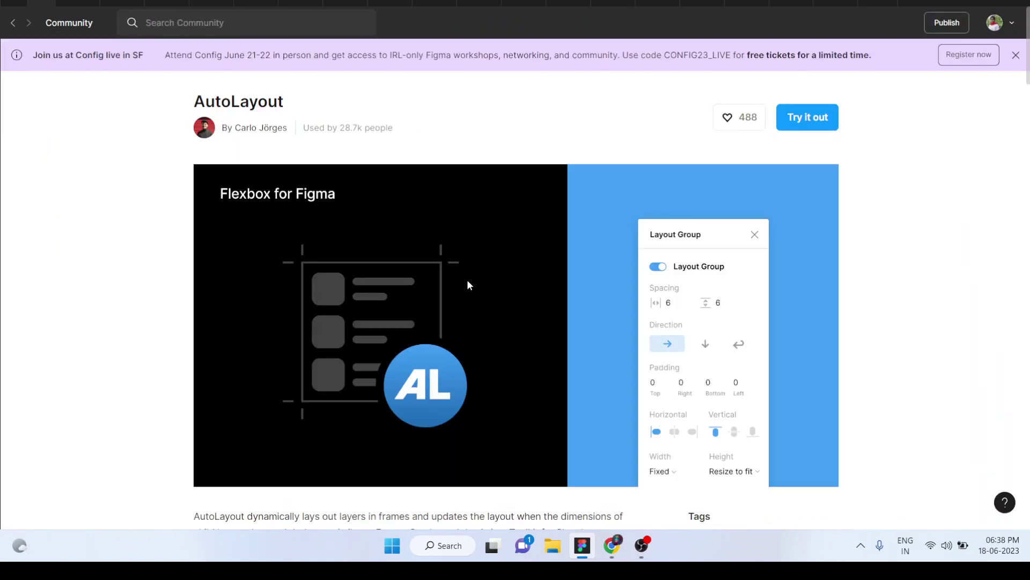
{"action": "scroll", "coordinate": [459, 304], "scroll_direction": "down", "scroll_amount": 1}
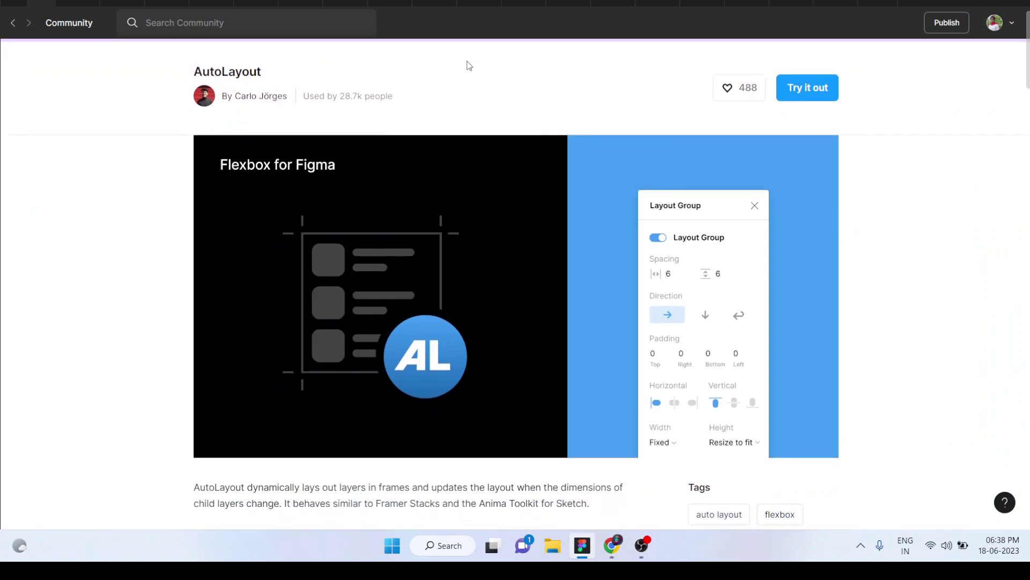
{"action": "scroll", "coordinate": [439, 165], "scroll_direction": "up", "scroll_amount": 1}
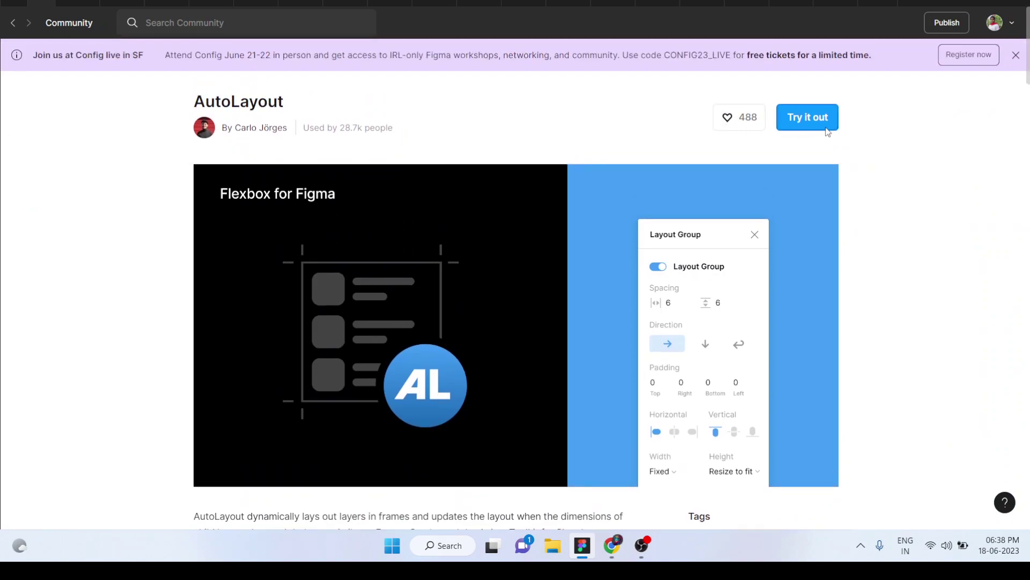
{"action": "scroll", "coordinate": [762, 134], "scroll_direction": "down", "scroll_amount": 2}
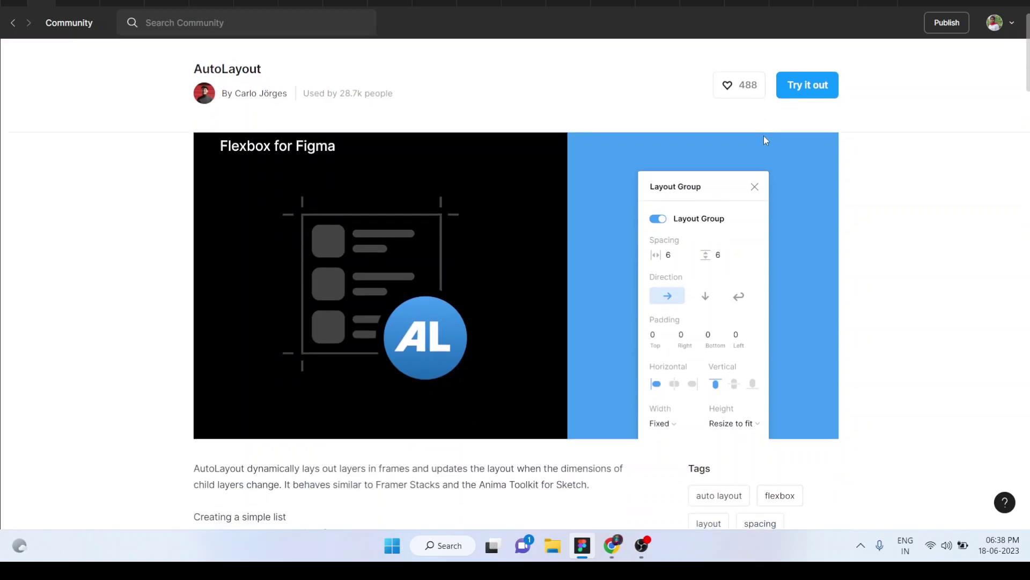
{"action": "scroll", "coordinate": [757, 290], "scroll_direction": "down", "scroll_amount": 3}
{"action": "scroll", "coordinate": [754, 290], "scroll_direction": "up", "scroll_amount": 1}
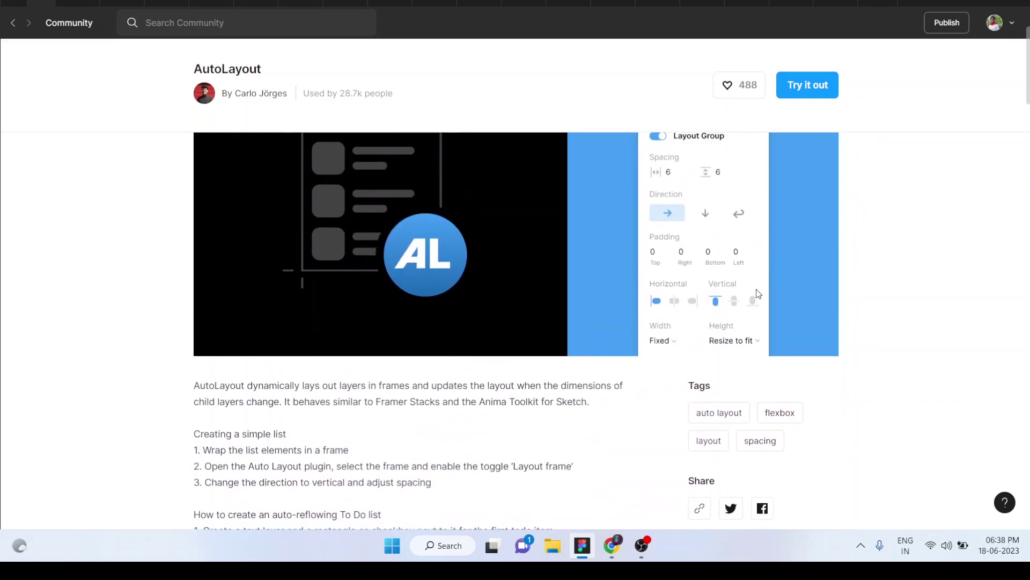
Read through the AutoLayout plugin's usage instructions and the rest of its Community page, and return to the page's beginning.
{"action": "scroll", "coordinate": [737, 289], "scroll_direction": "down", "scroll_amount": 8}
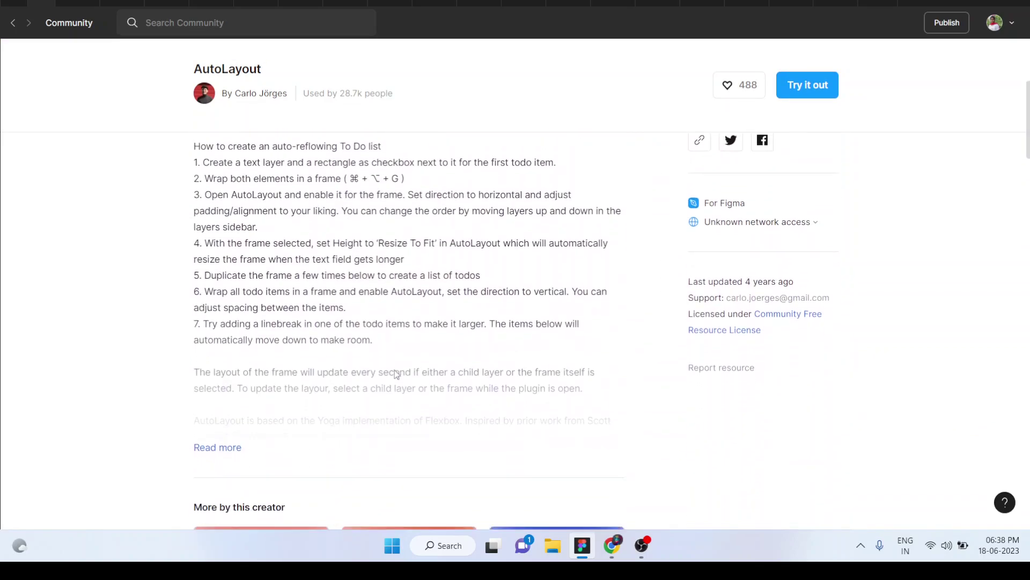
{"action": "scroll", "coordinate": [372, 382], "scroll_direction": "up", "scroll_amount": 5}
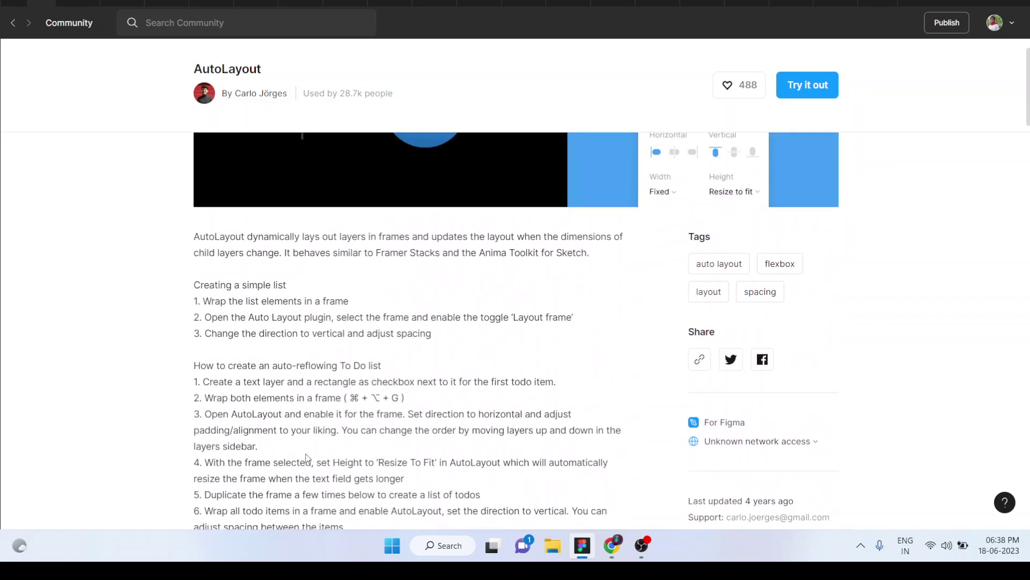
{"action": "scroll", "coordinate": [308, 458], "scroll_direction": "down", "scroll_amount": 8}
{"action": "scroll", "coordinate": [308, 458], "scroll_direction": "down", "scroll_amount": 8}
{"action": "scroll", "coordinate": [308, 458], "scroll_direction": "up", "scroll_amount": 20}
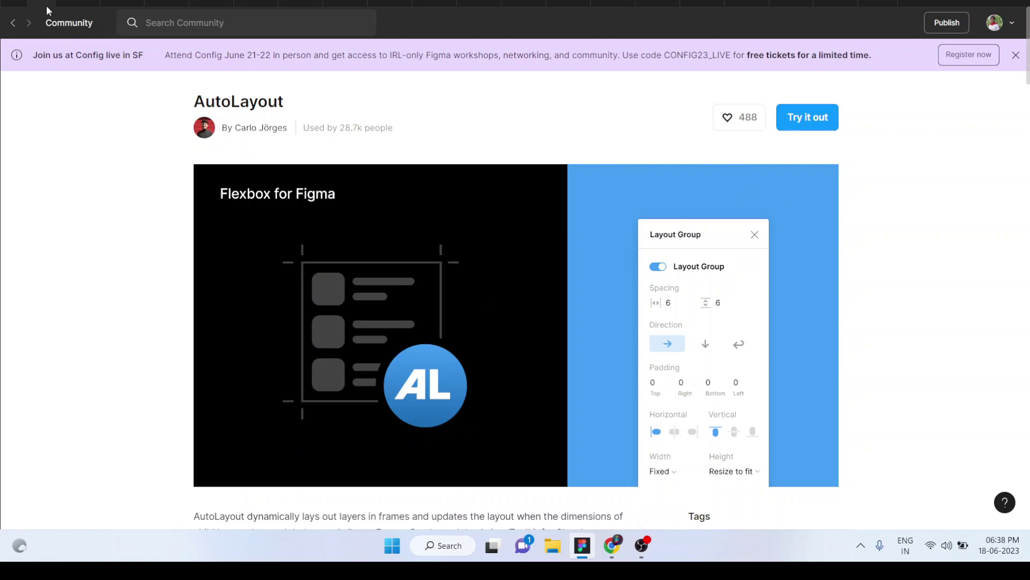
Return to the Channel designs file with the "How to save Plugin" frame and open its plugin list.
{"action": "left_click", "coordinate": [14, 3]}
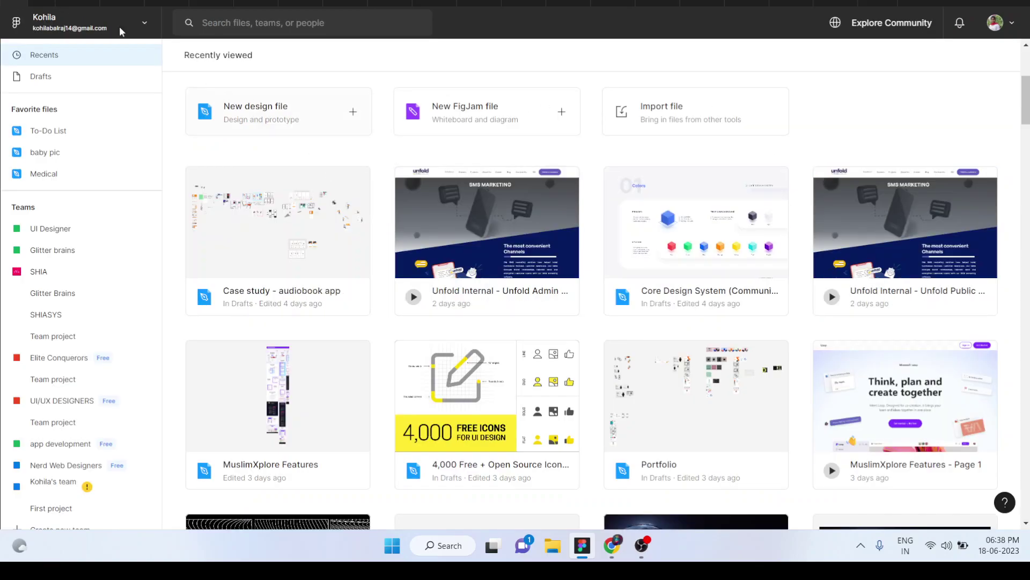
{"action": "left_click", "coordinate": [846, 3]}
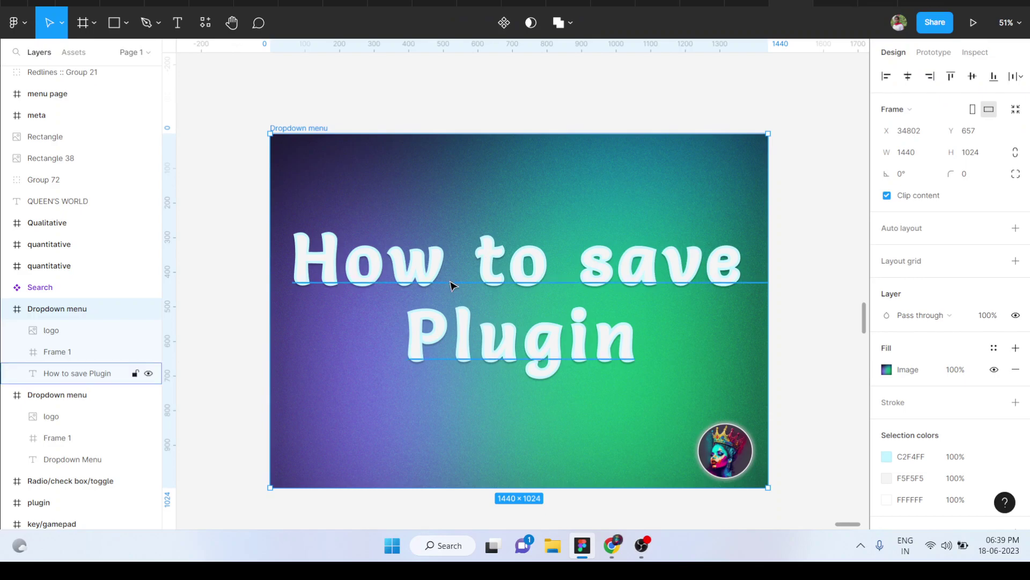
{"action": "left_click", "coordinate": [203, 22]}
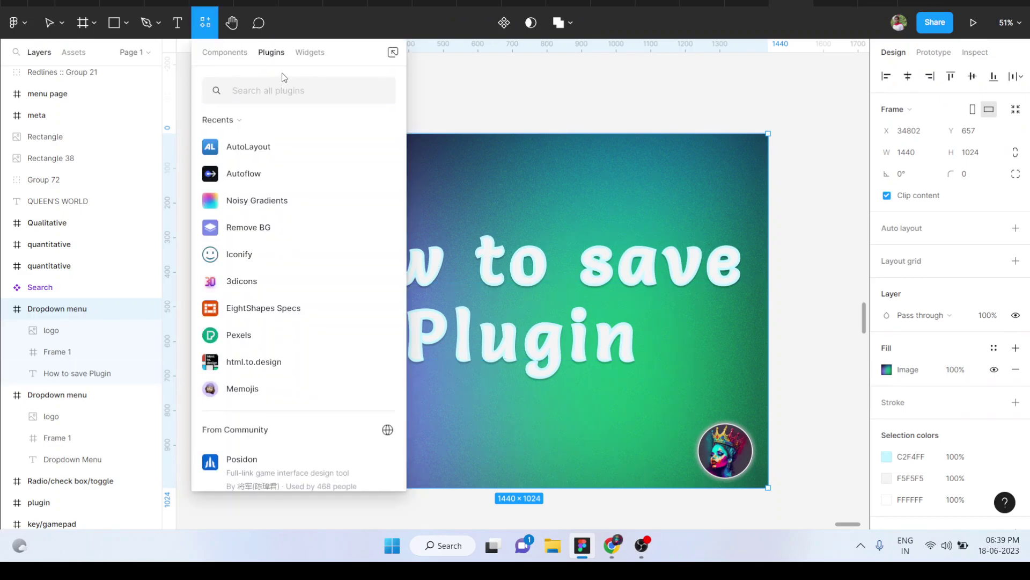
Search the plugins for "z" and for "x", clear the search, close the plugin list and deselect the frame.
{"action": "type", "text": "z"}
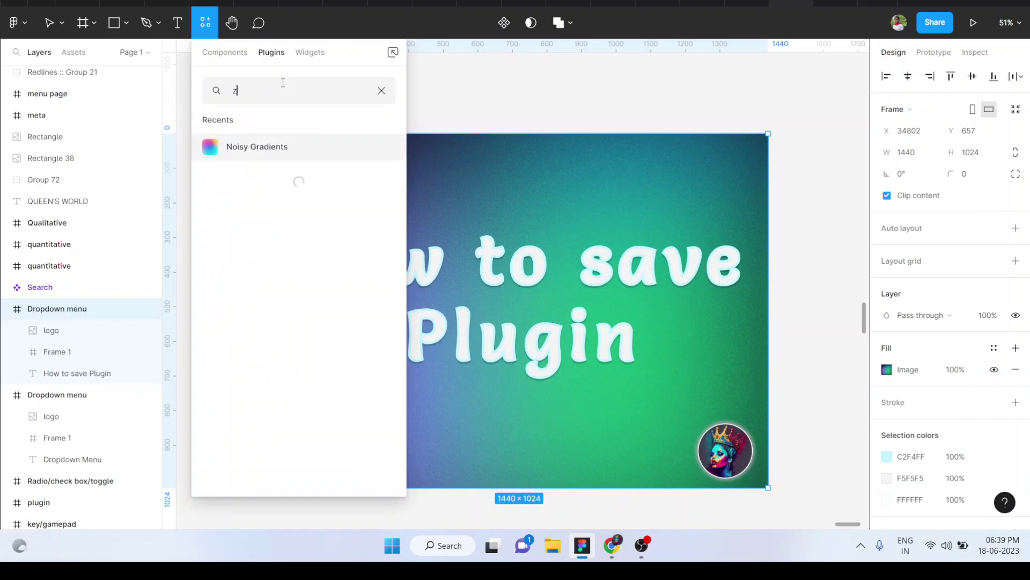
{"action": "key", "text": "BackSpace"}
{"action": "type", "text": "x"}
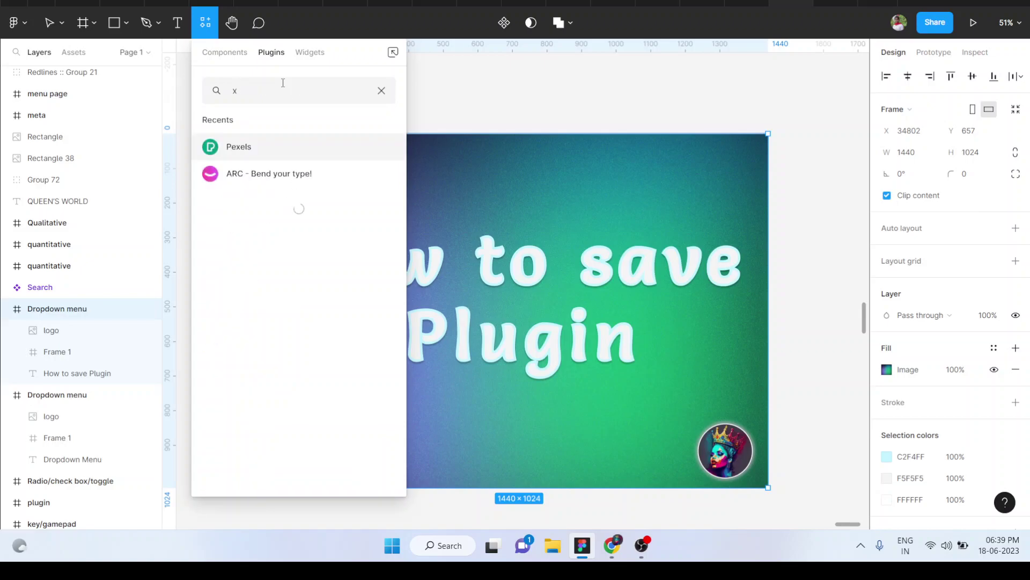
{"action": "key", "text": "BackSpace"}
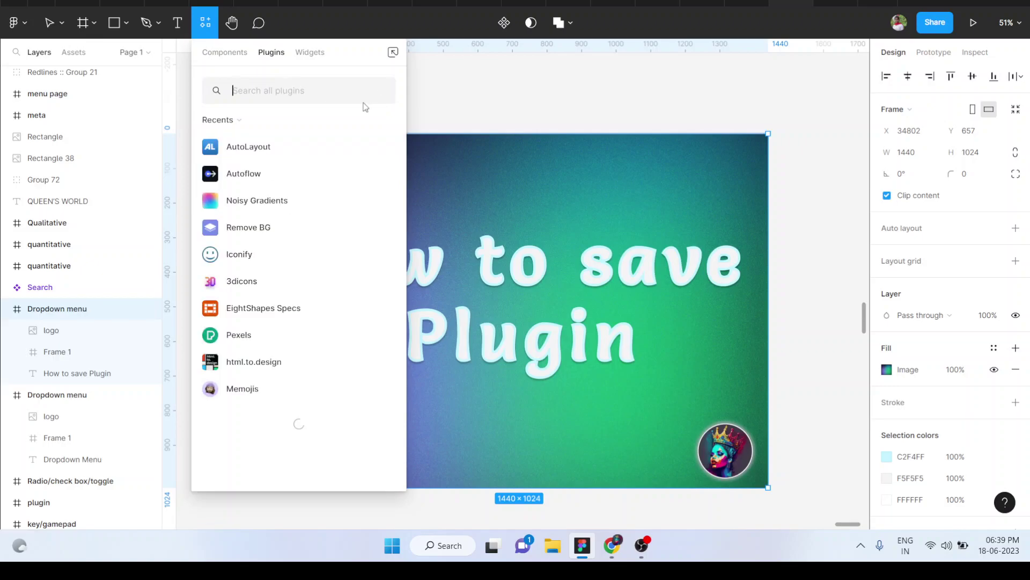
{"action": "mouse_move", "coordinate": [384, 144]}
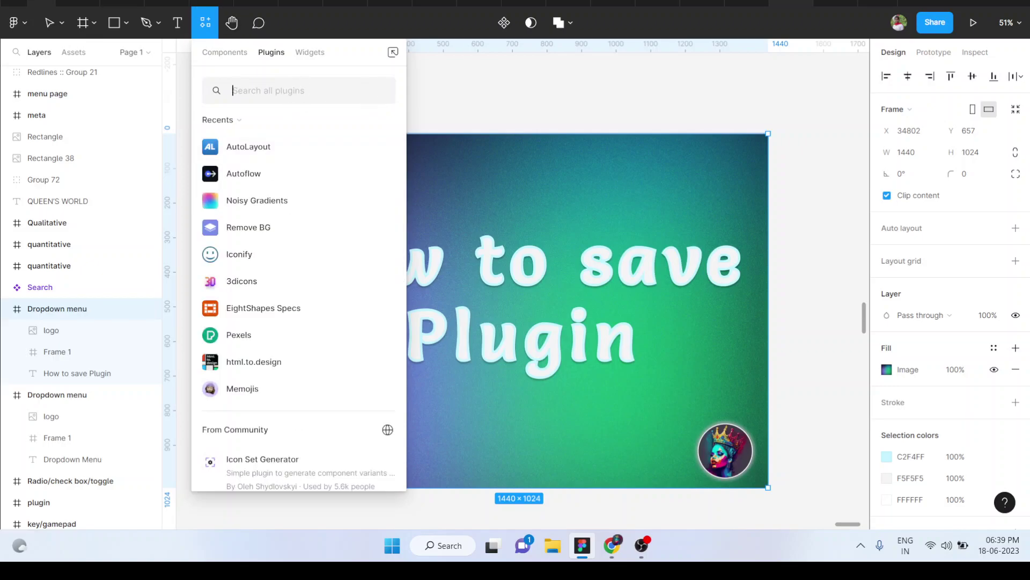
{"action": "left_click", "coordinate": [516, 93]}
{"action": "scroll", "coordinate": [515, 93], "scroll_direction": "down", "scroll_amount": 2}
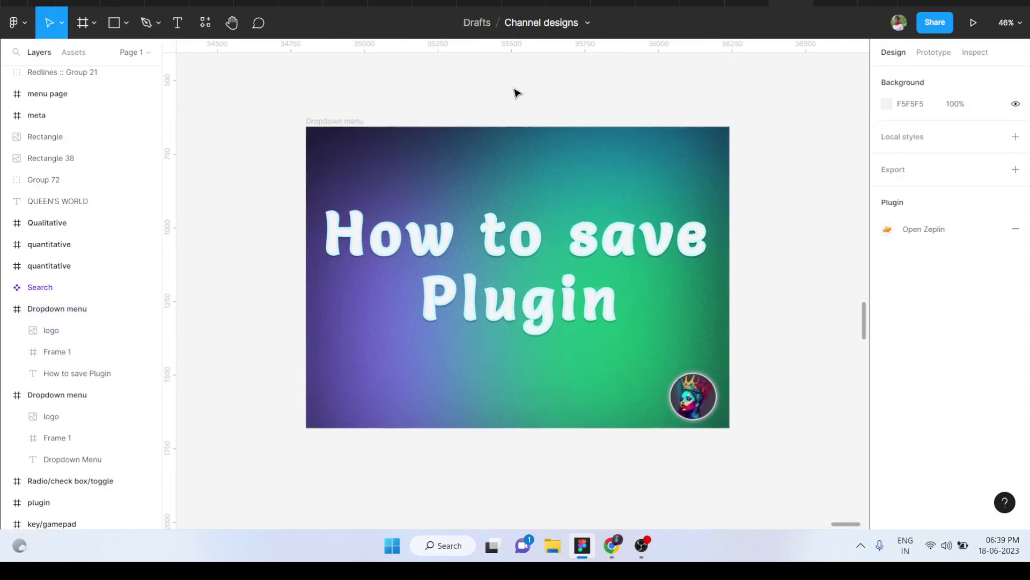